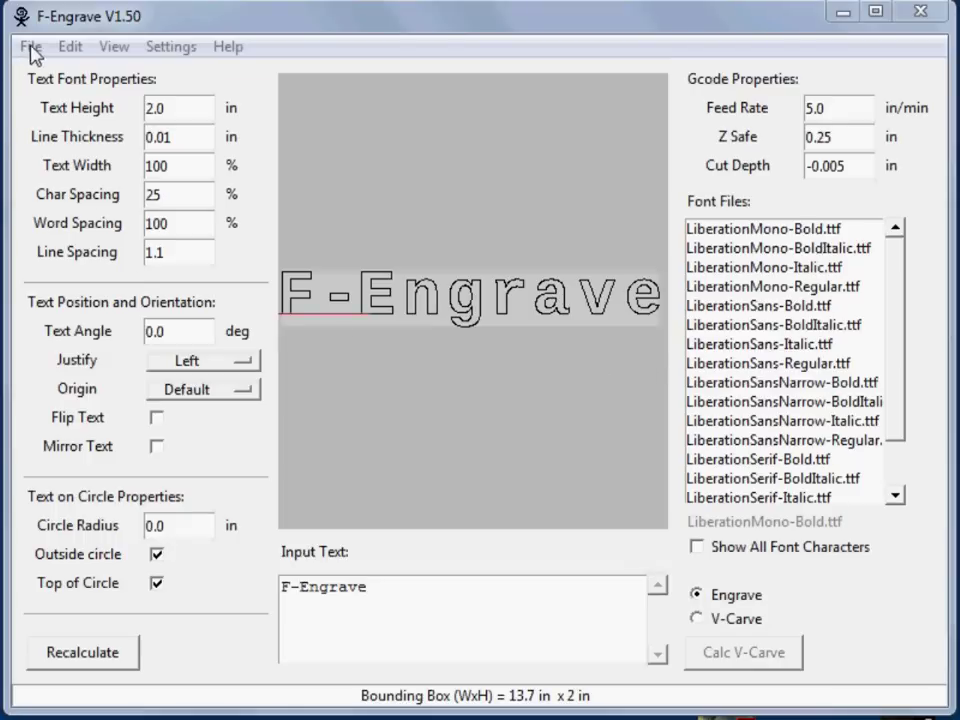
Open the scorch_huge.bmp logo from the DEMO folder as the engraving source.
left_click(30, 48)
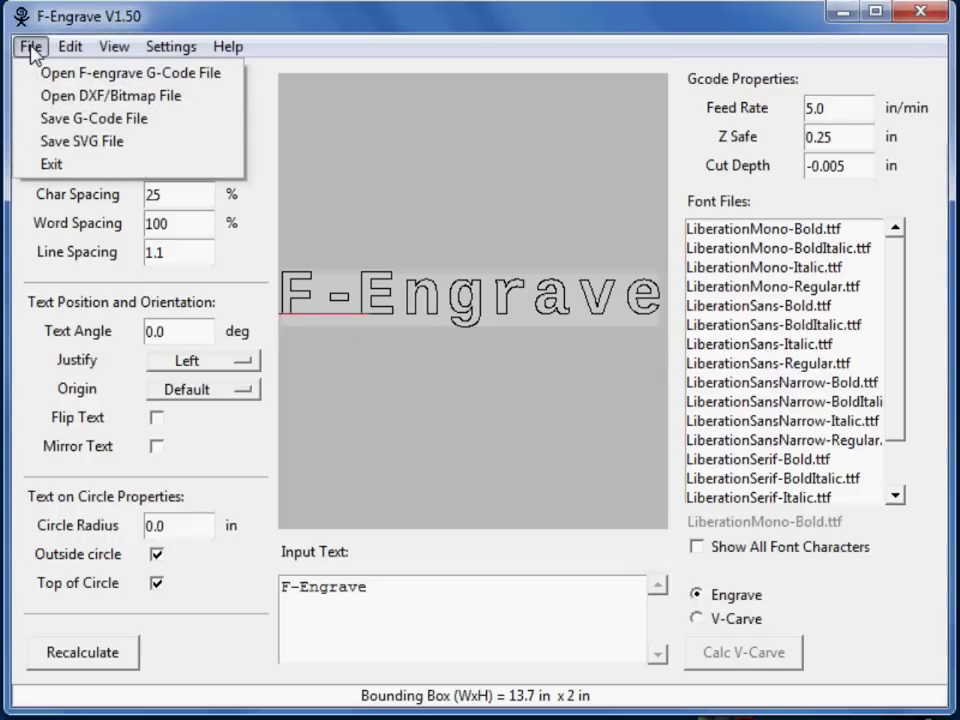
left_click(62, 96)
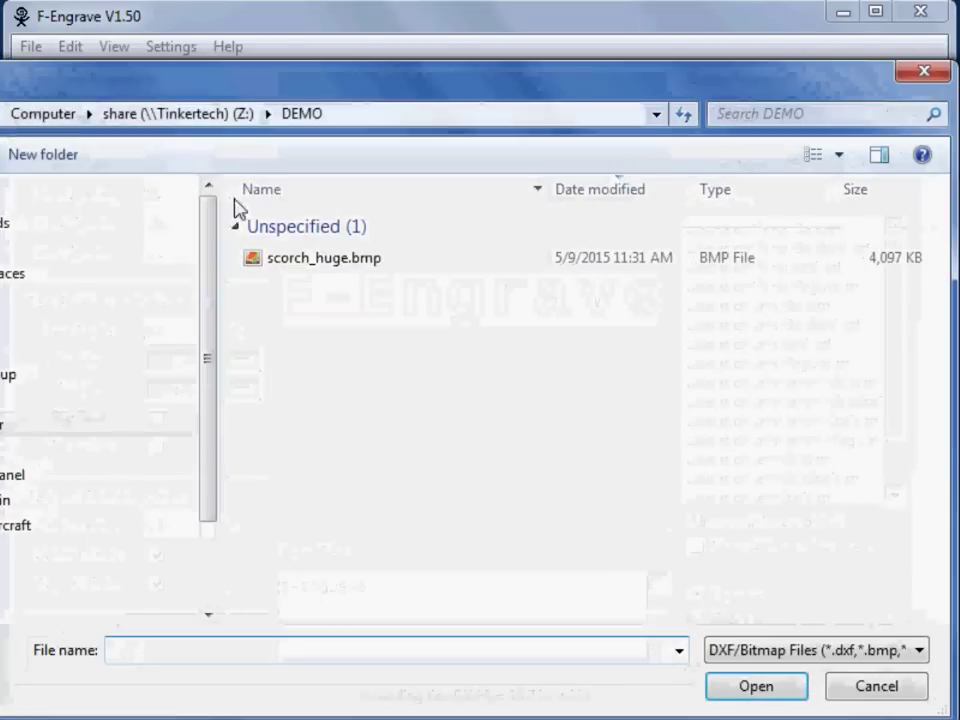
left_click(291, 262)
double_click(293, 262)
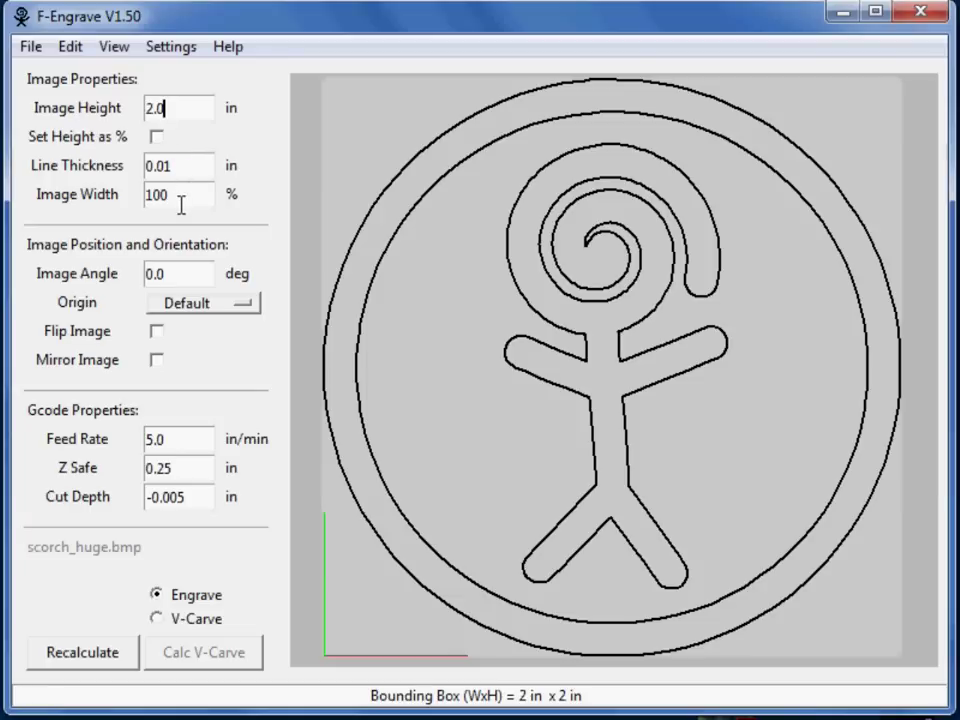
Set origin to Mid-Center, feed rate 20, Z safe .05, and choose V-Carve mode.
left_click(243, 305)
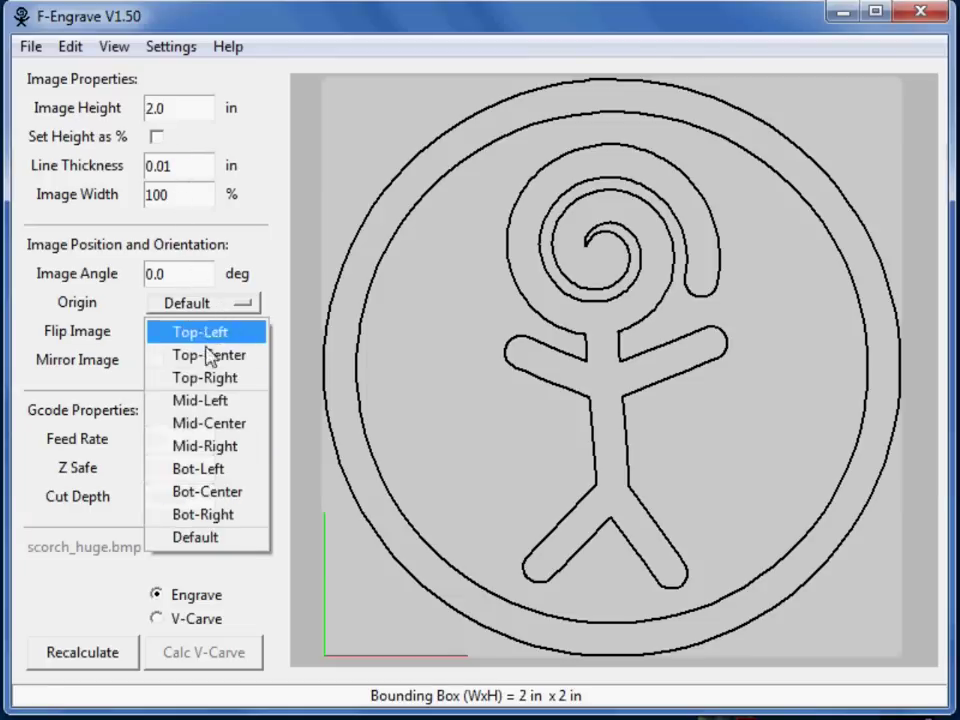
left_click(213, 426)
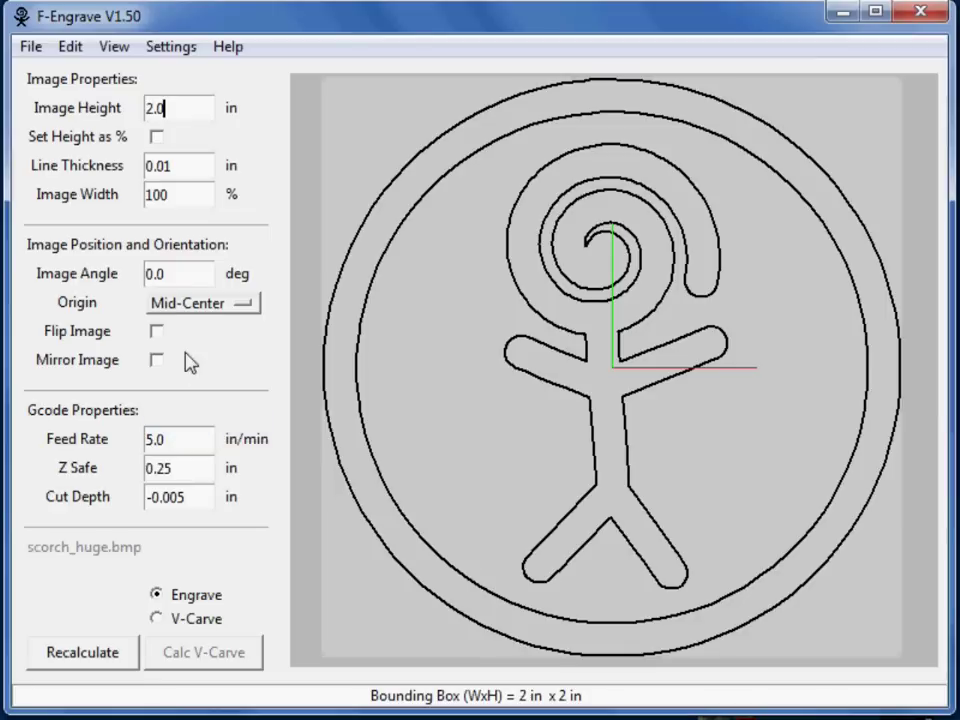
left_click_drag(178, 439, 133, 438)
type("20")
left_click_drag(185, 468, 148, 470)
type("0")
left_click(158, 620)
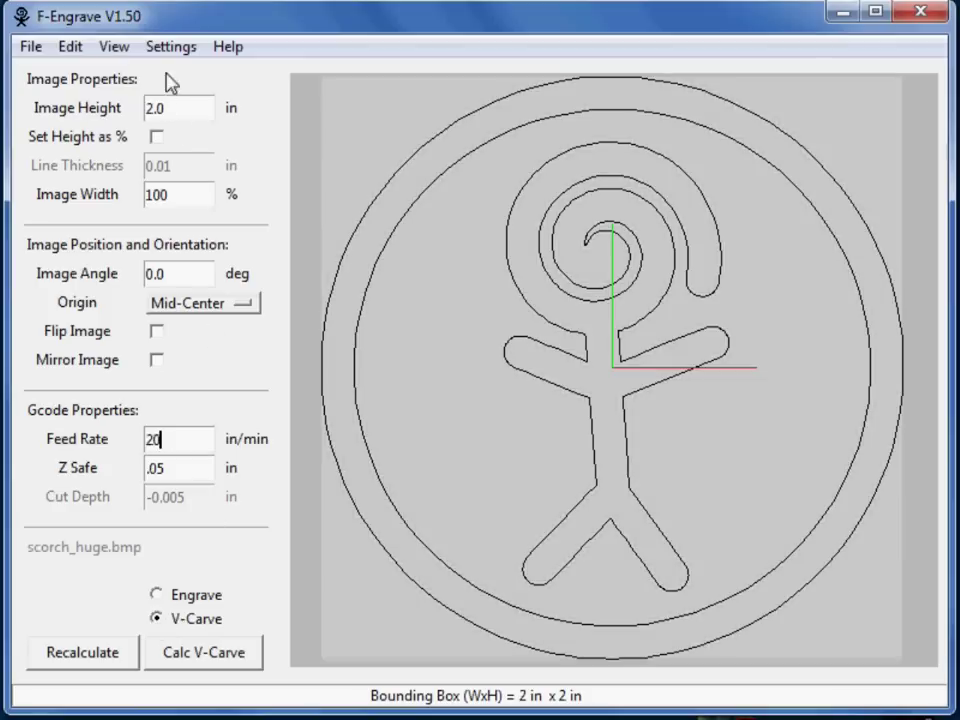
left_click(168, 47)
In V-Carve Settings, set V-bit angle 58° and cut depth limit -.125.
left_click(201, 99)
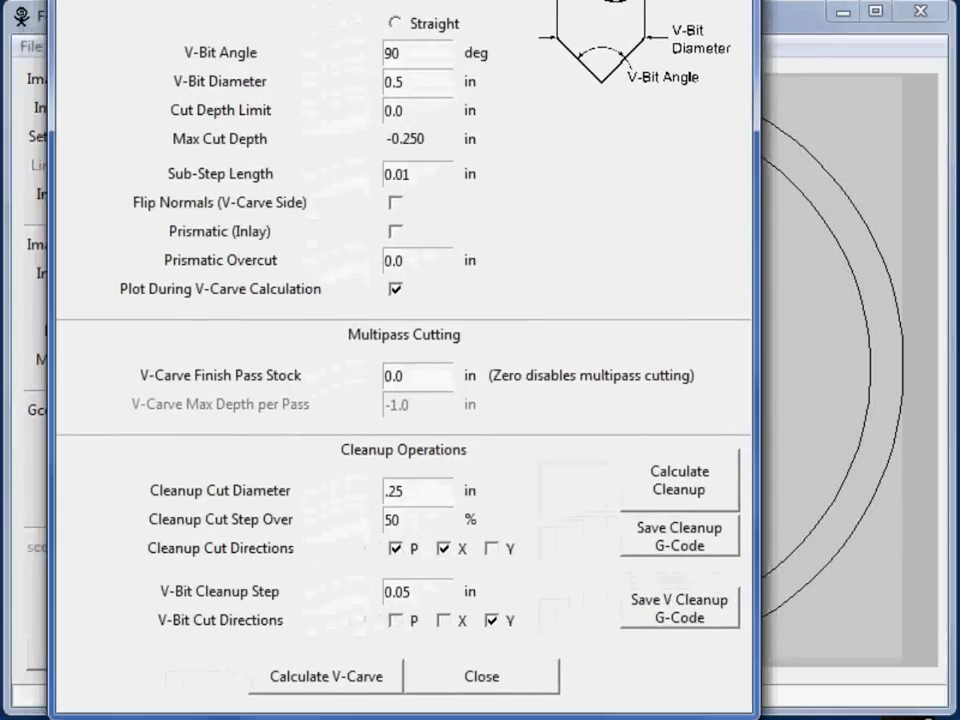
double_click(408, 150)
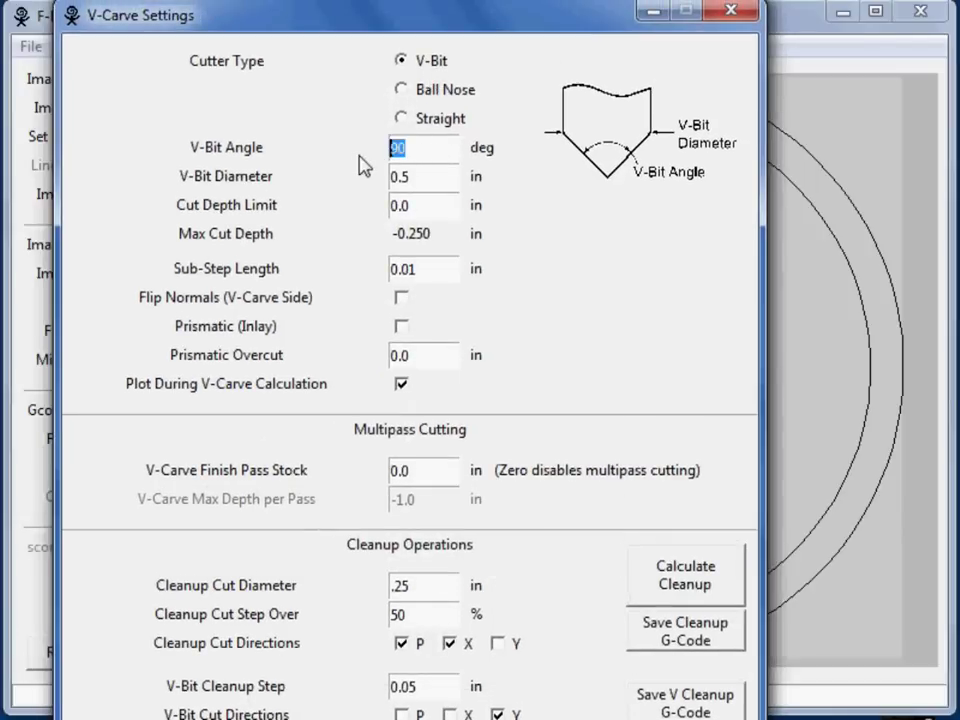
type("58")
left_click(421, 178)
left_click_drag(409, 207, 379, 214)
type("-.125")
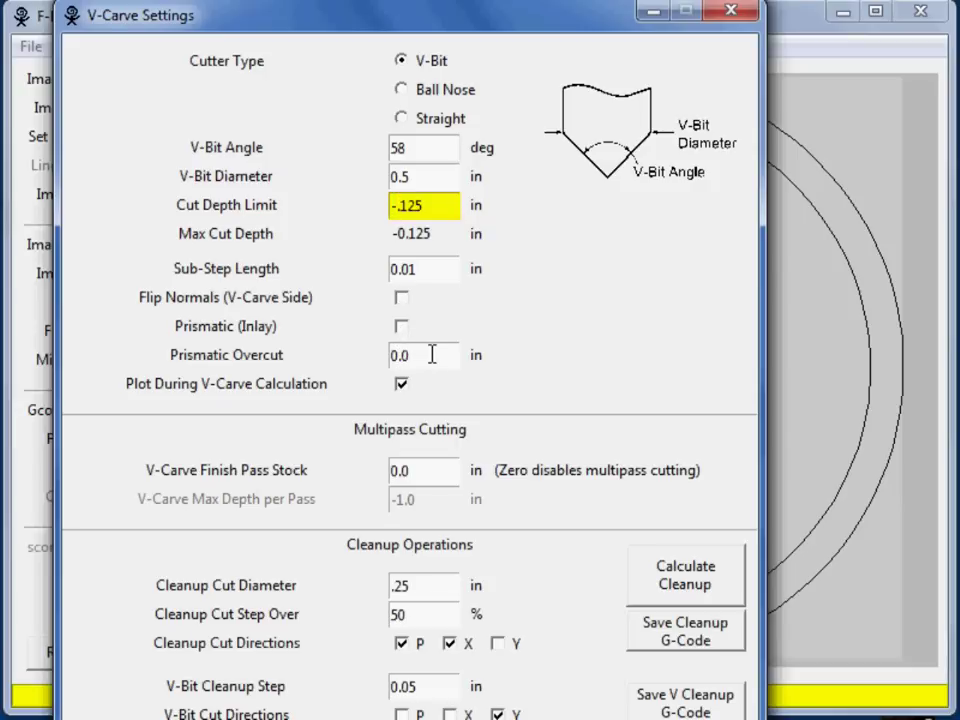
Set prismatic overcut to -.0625 and cleanup cut diameter to .125.
left_click_drag(432, 355, 390, 356)
key("BackSpace")
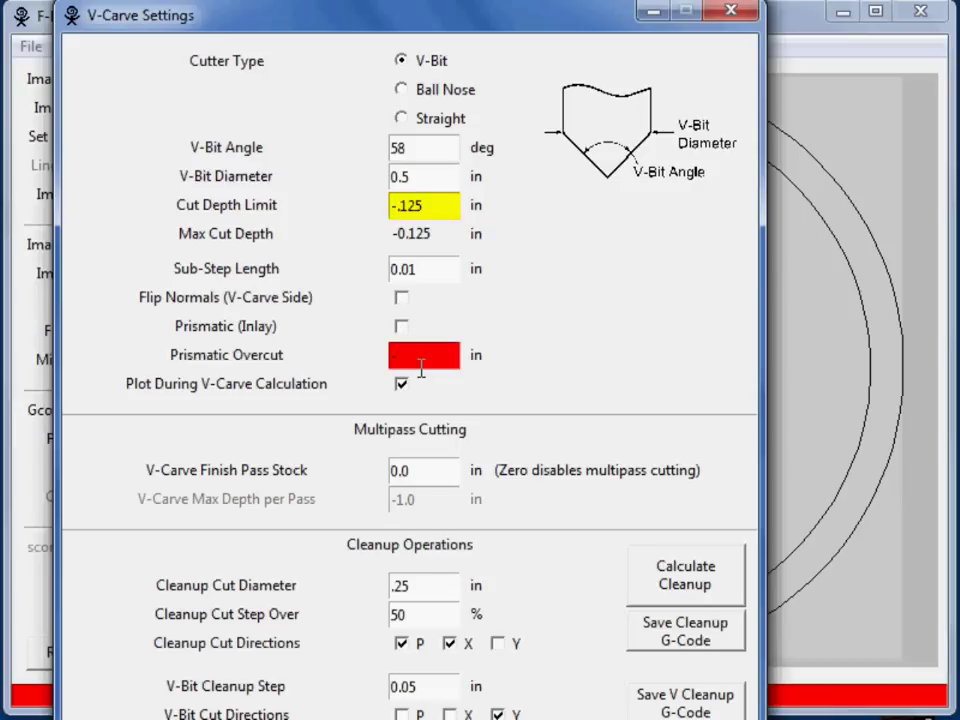
type("-.0625")
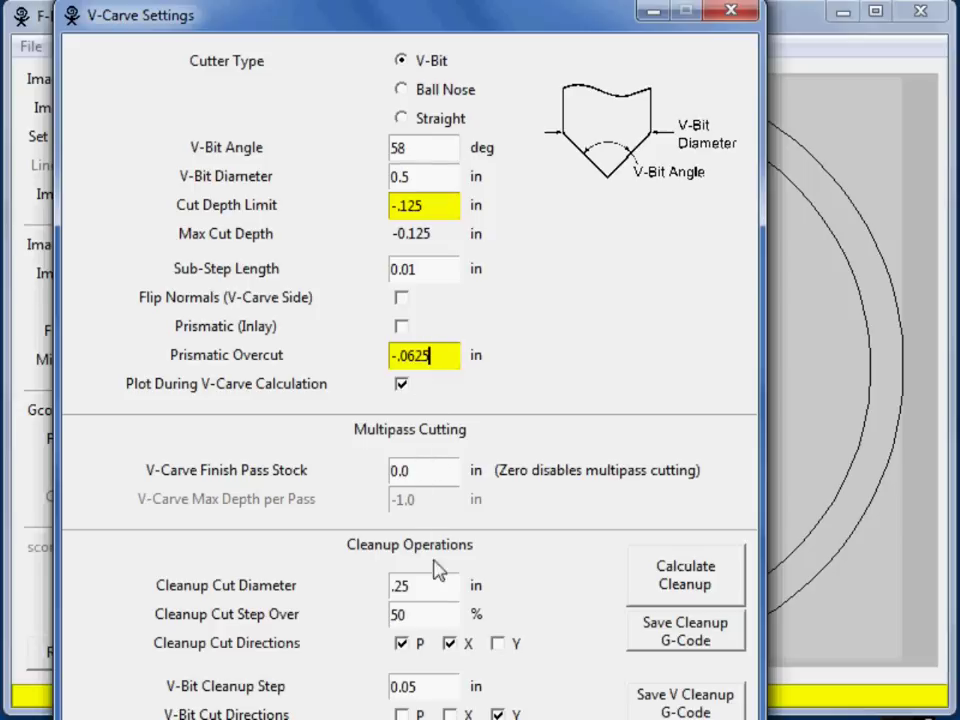
double_click(428, 588)
key("BackSpace")
type(".125")
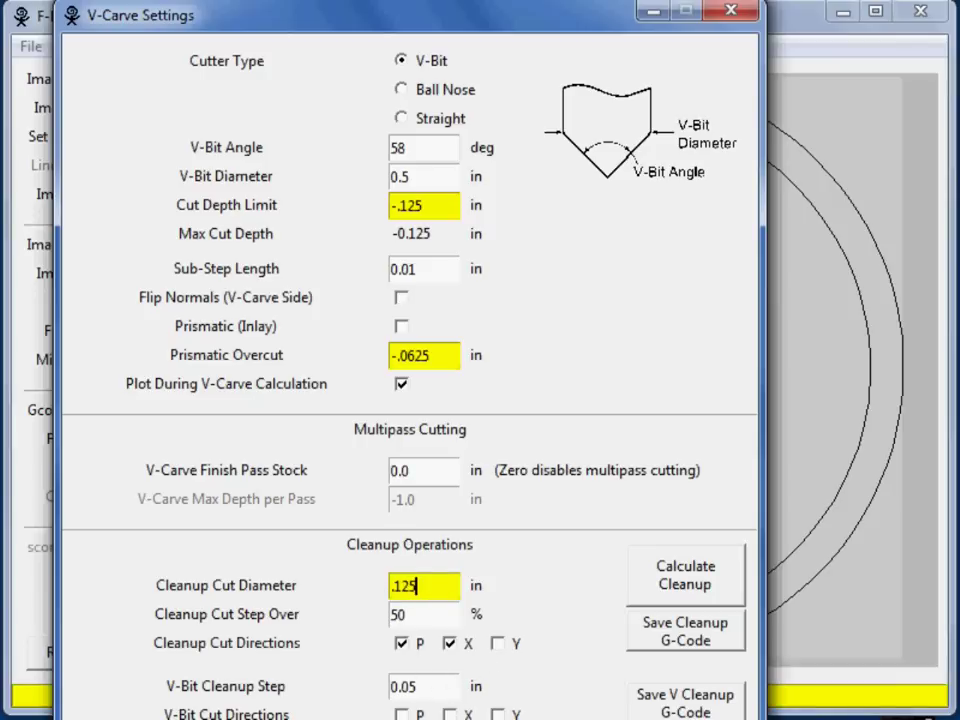
Set V-bit cleanup step to 0.005 and turn off plotting during V-carve calculation.
left_click(408, 688)
left_click(418, 687)
type("0")
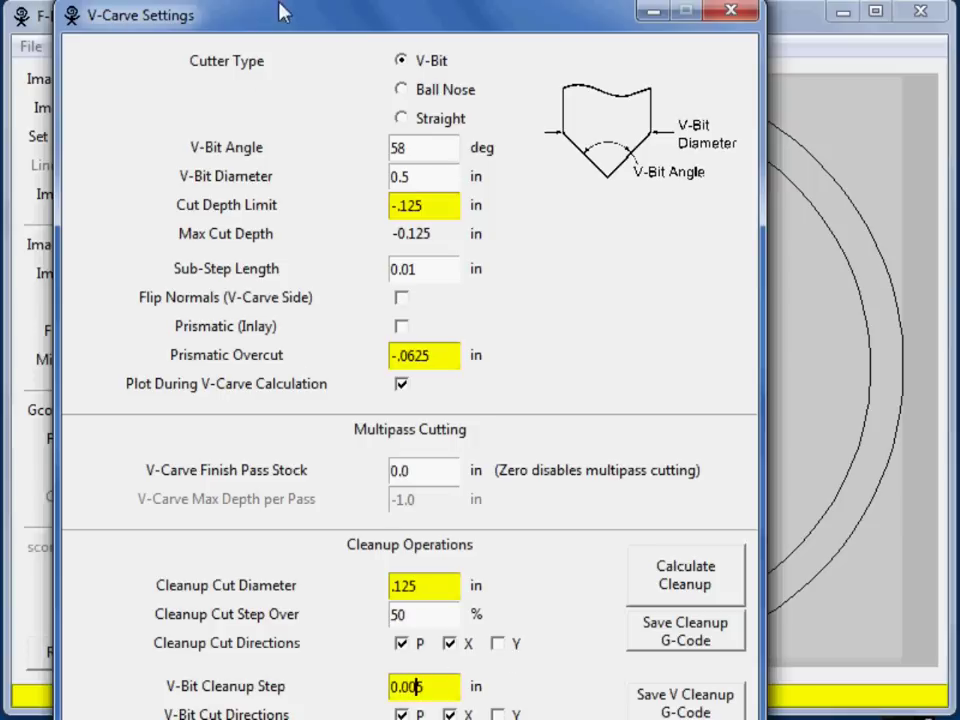
left_click_drag(216, 12, 199, 47)
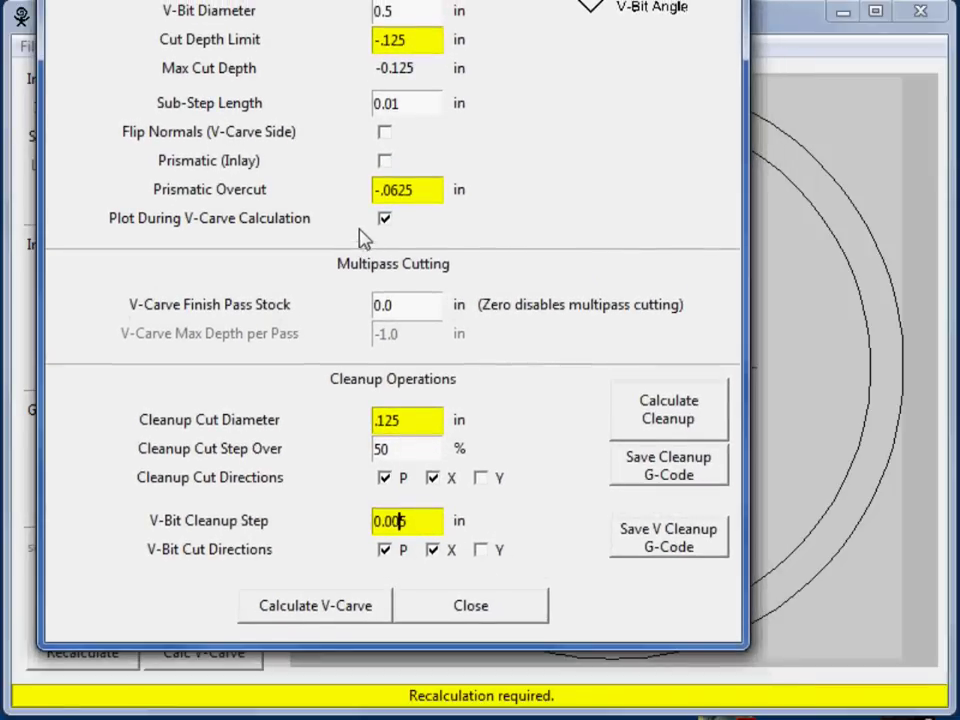
left_click(385, 219)
Calculate the V-carve toolpath and its cleanup toolpaths, checking the preview.
left_click(345, 612)
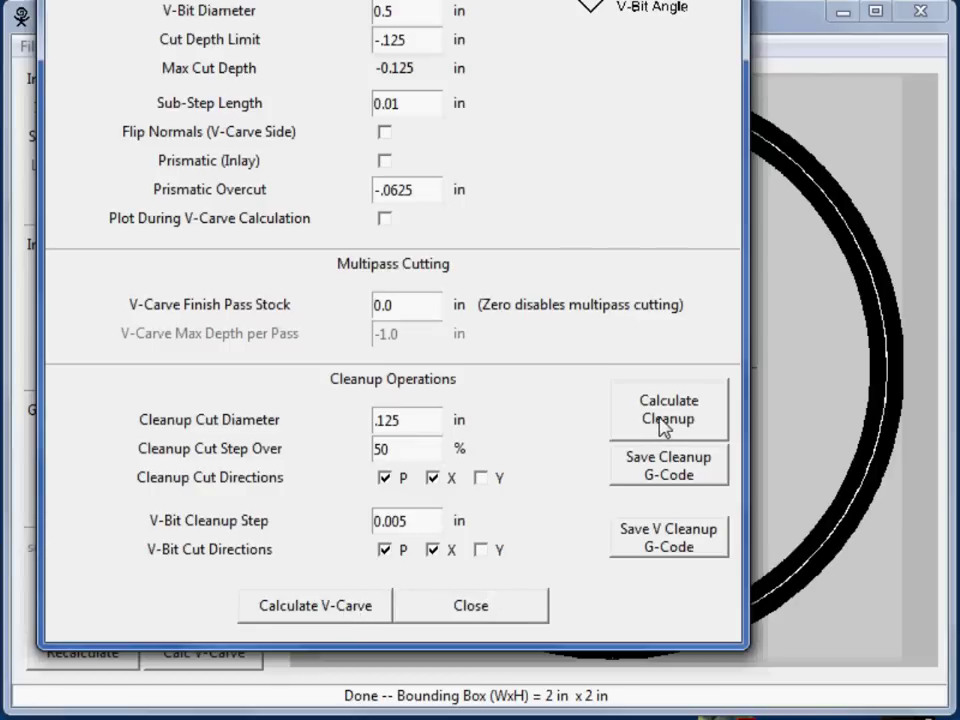
left_click_drag(700, 2, 677, 0)
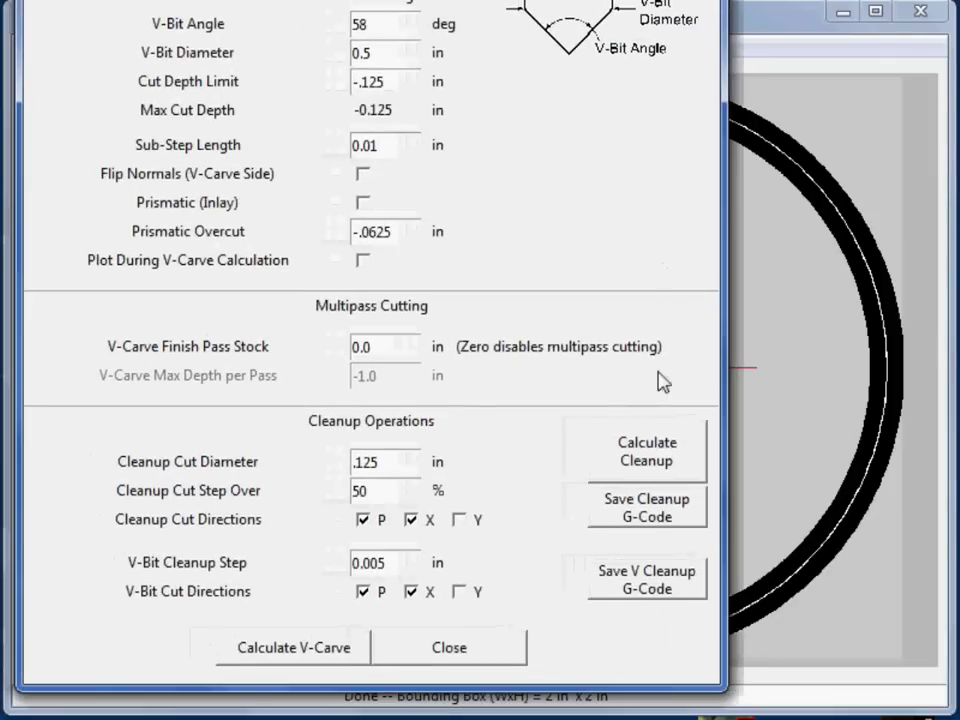
left_click(655, 462)
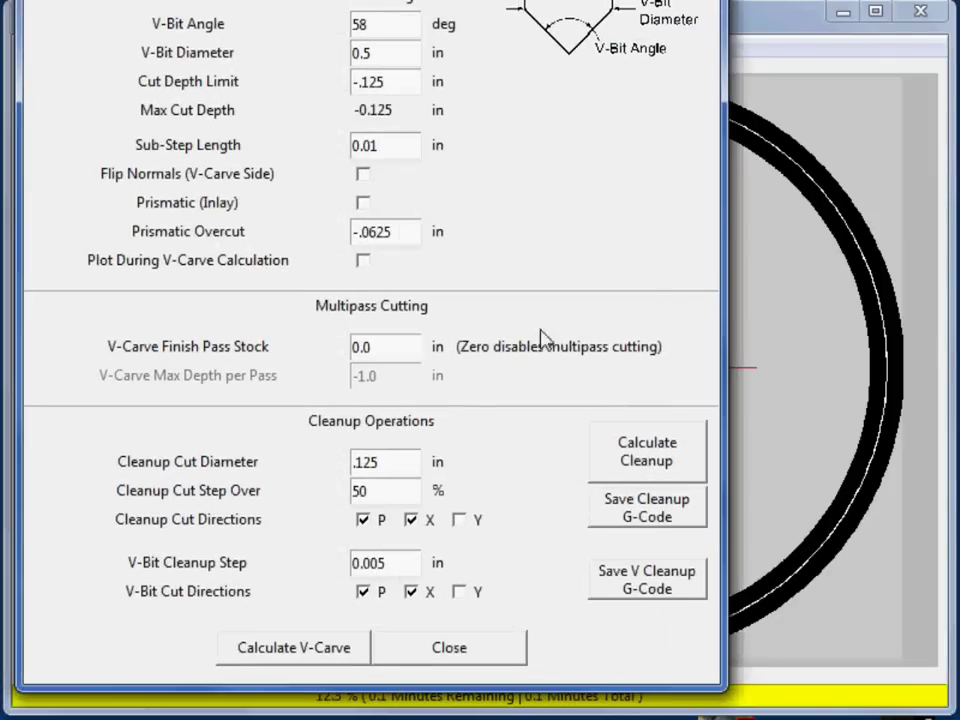
left_click_drag(677, 2, 240, 0)
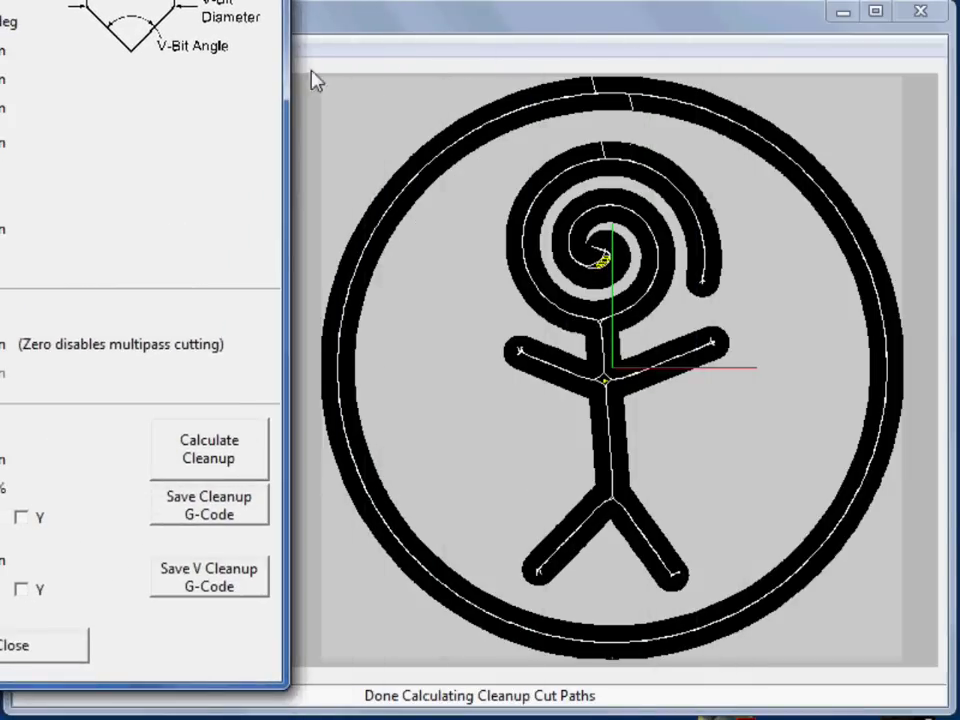
left_click_drag(240, 2, 655, 0)
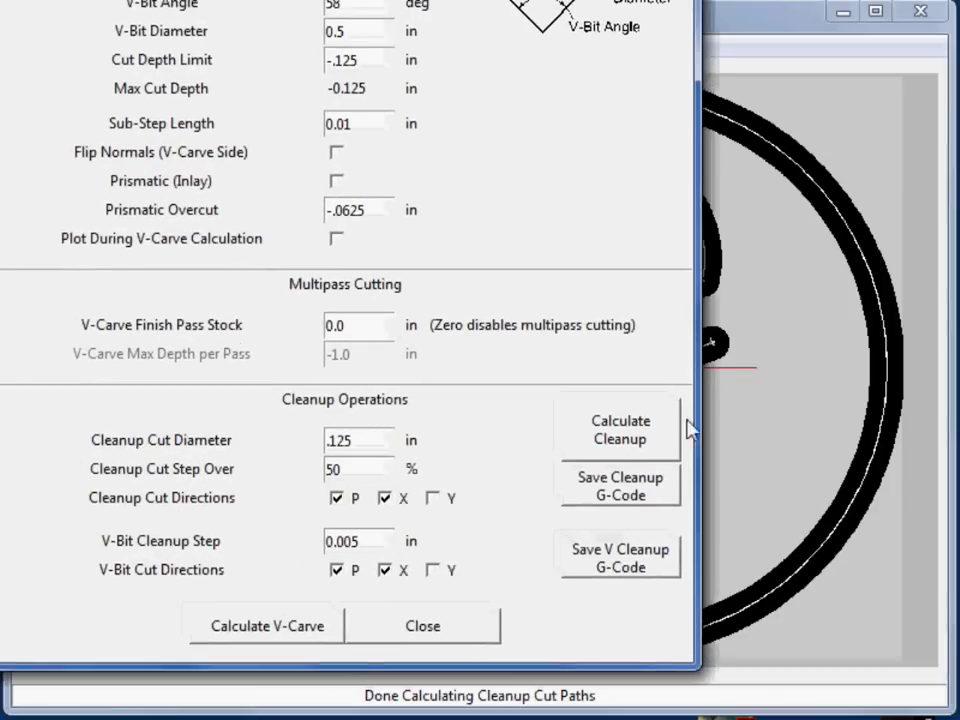
Save the V-bit cleanup G-code as scorch_huge_v_clean.ngc, close settings, and begin saving the main G-code.
left_click(635, 566)
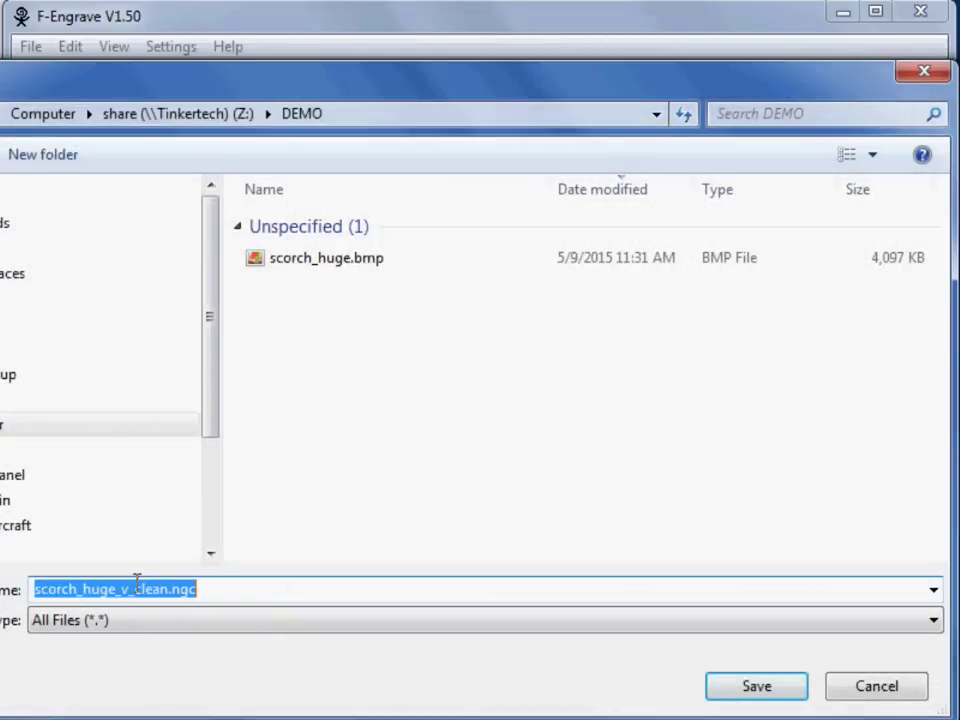
left_click(763, 689)
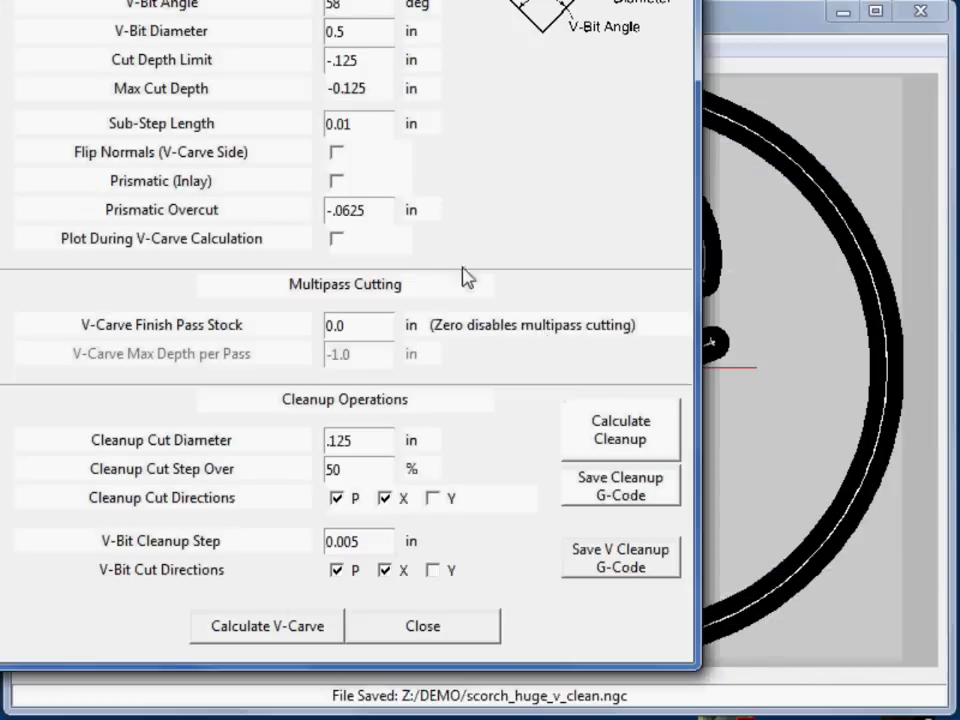
left_click(435, 626)
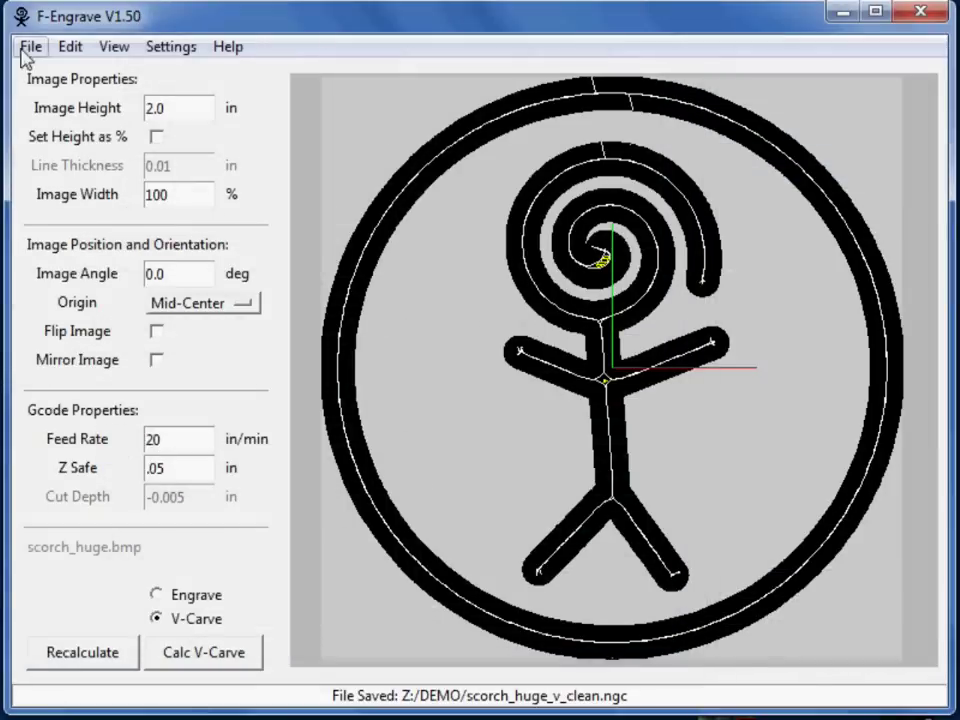
left_click(27, 48)
left_click(108, 121)
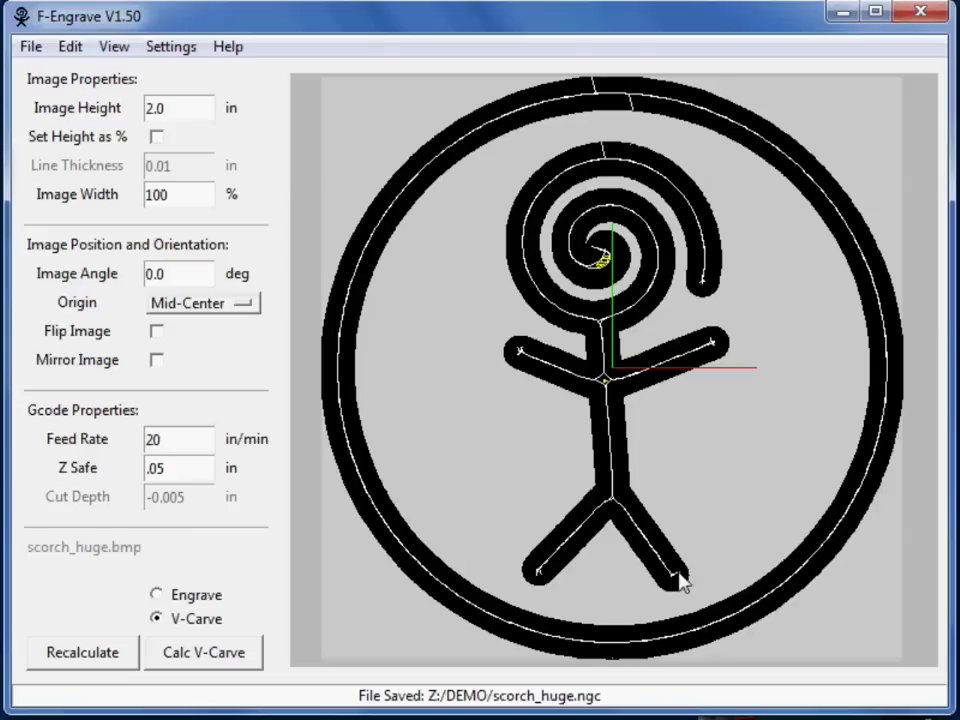
Mirror the logo, enable Prismatic (Inlay) in V-Carve Settings, and calculate the V-carve.
left_click(157, 362)
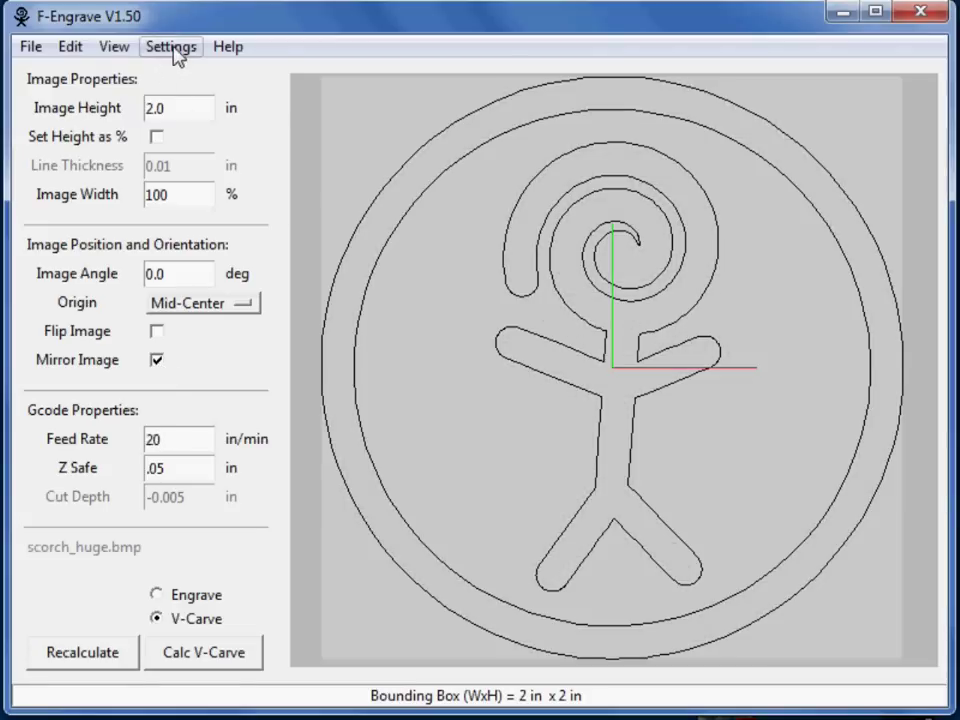
left_click(172, 47)
left_click(192, 94)
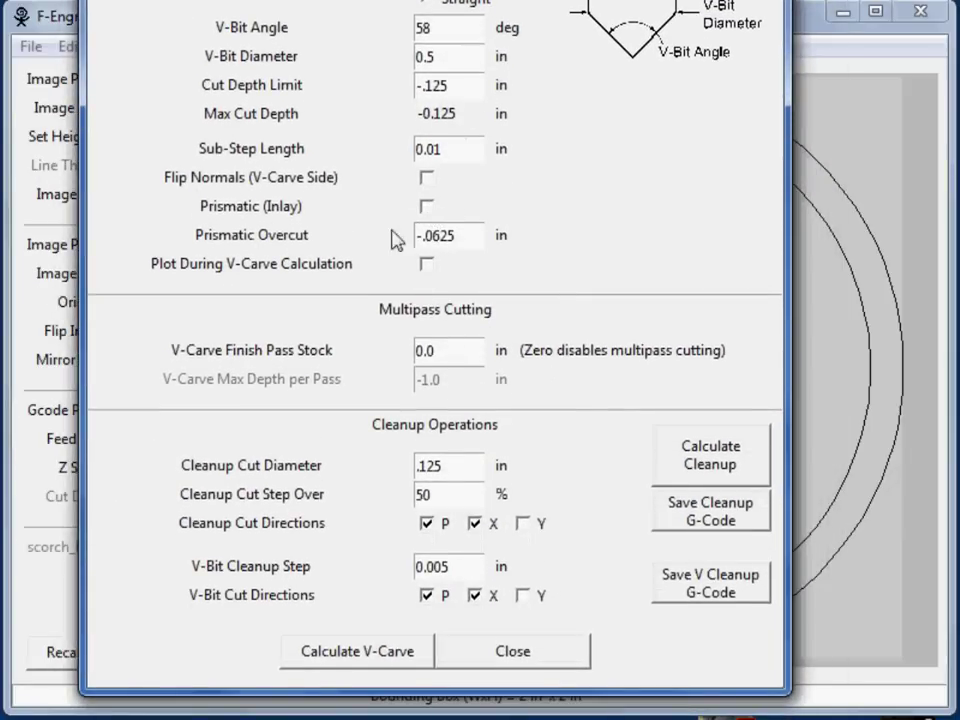
left_click(428, 207)
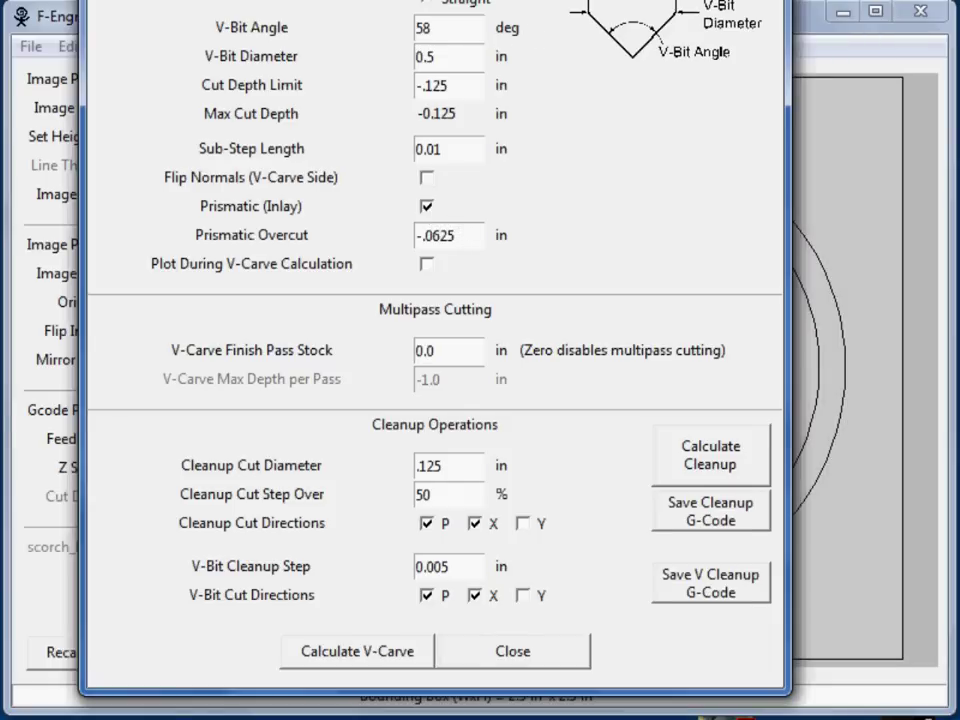
left_click_drag(435, 2, 413, 8)
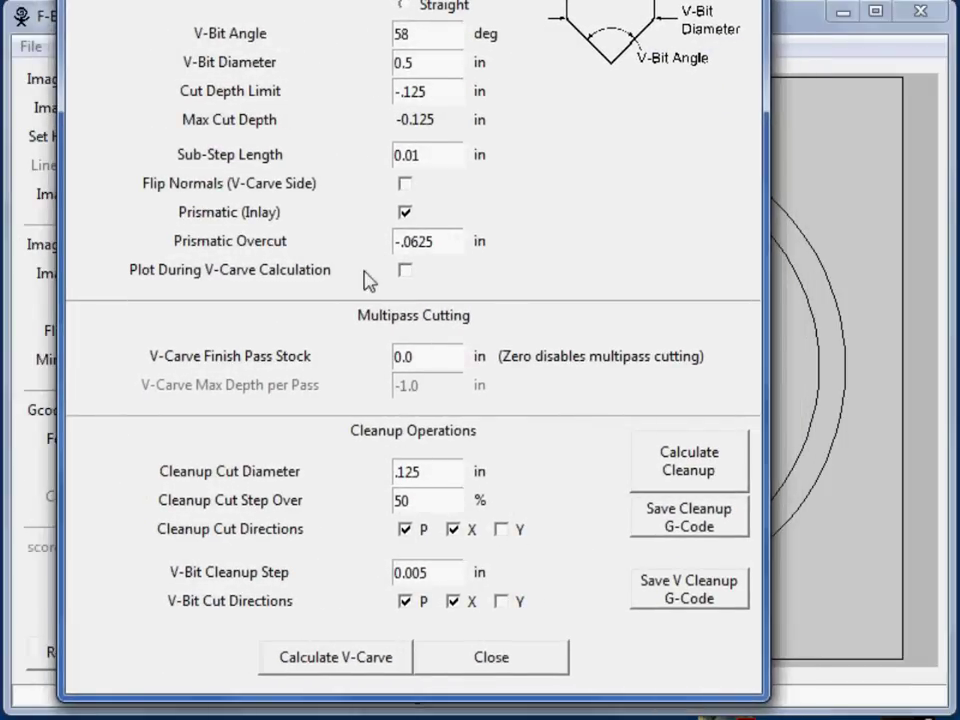
left_click(360, 650)
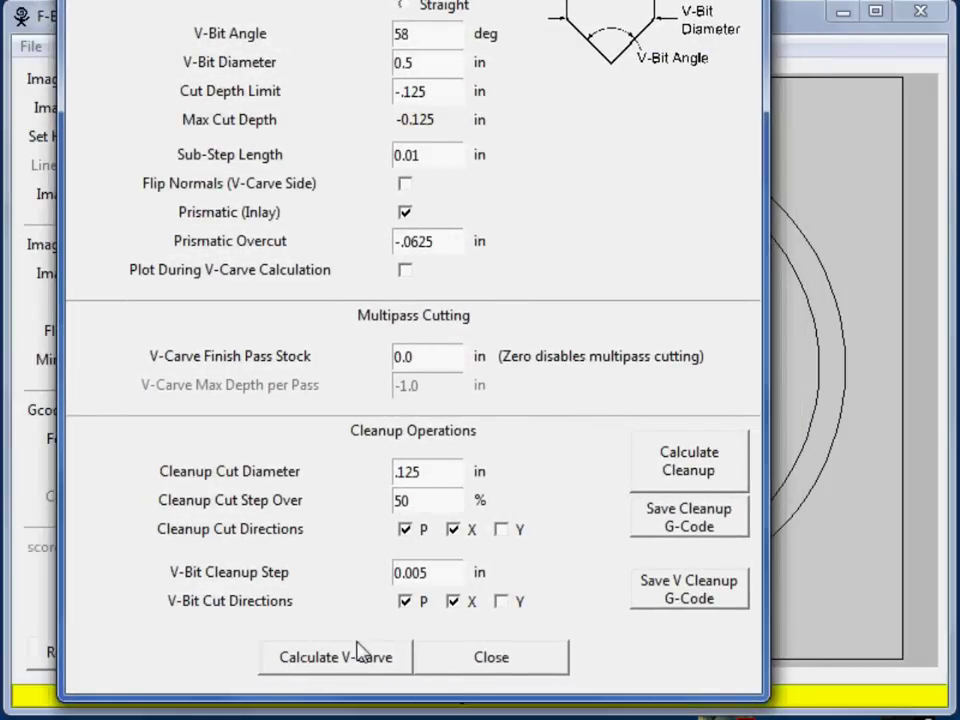
Move the settings window off the drawing and calculate the inlay's cleanup cut paths.
left_click_drag(414, 5, 371, 0)
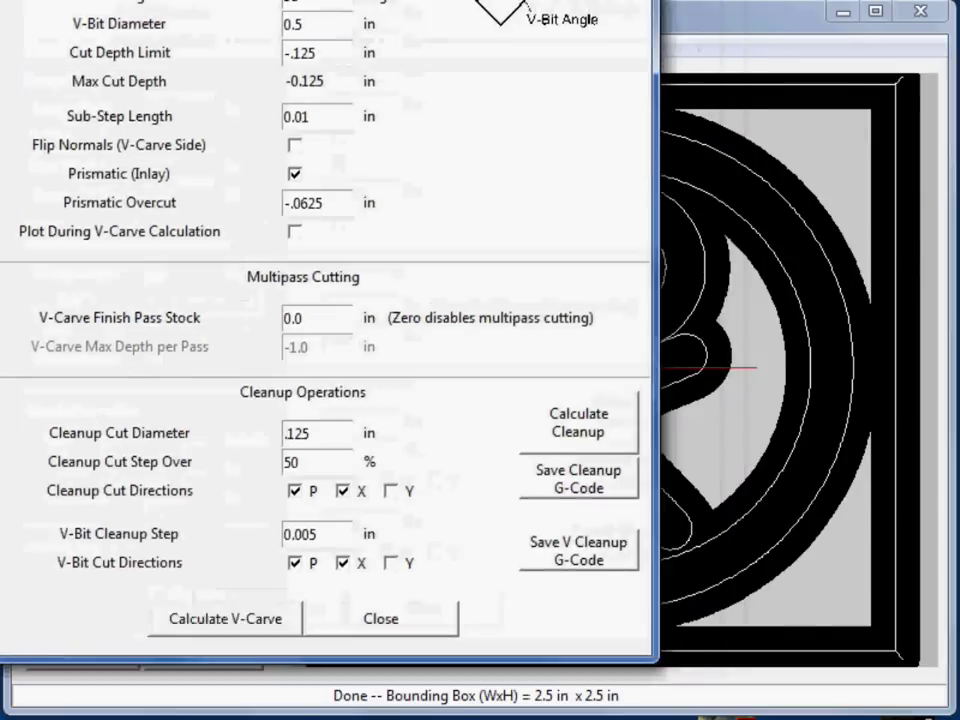
left_click_drag(371, 0, 79, 0)
left_click(278, 453)
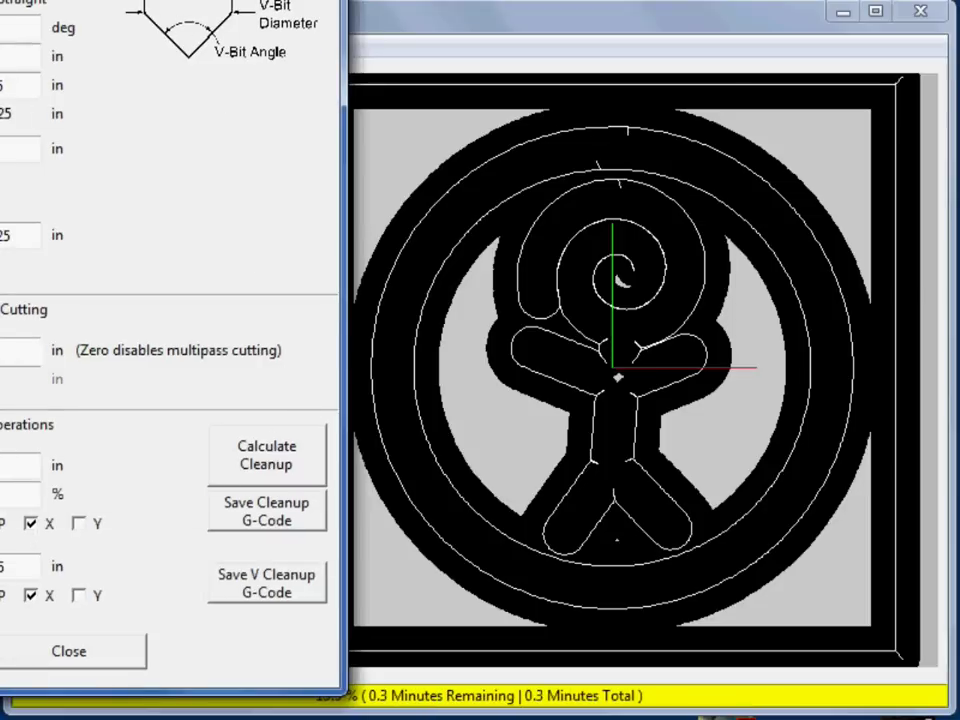
left_click_drag(80, 0, 74, 0)
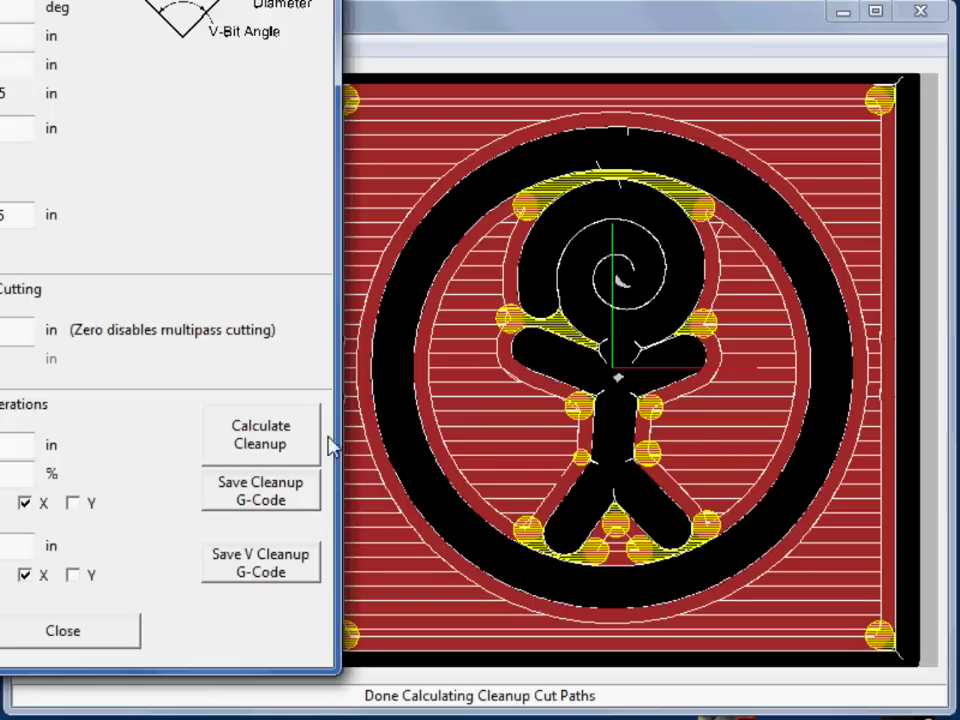
Save the cleanup G-code as scorch_huge_inlay_clean.ngc.
left_click(283, 489)
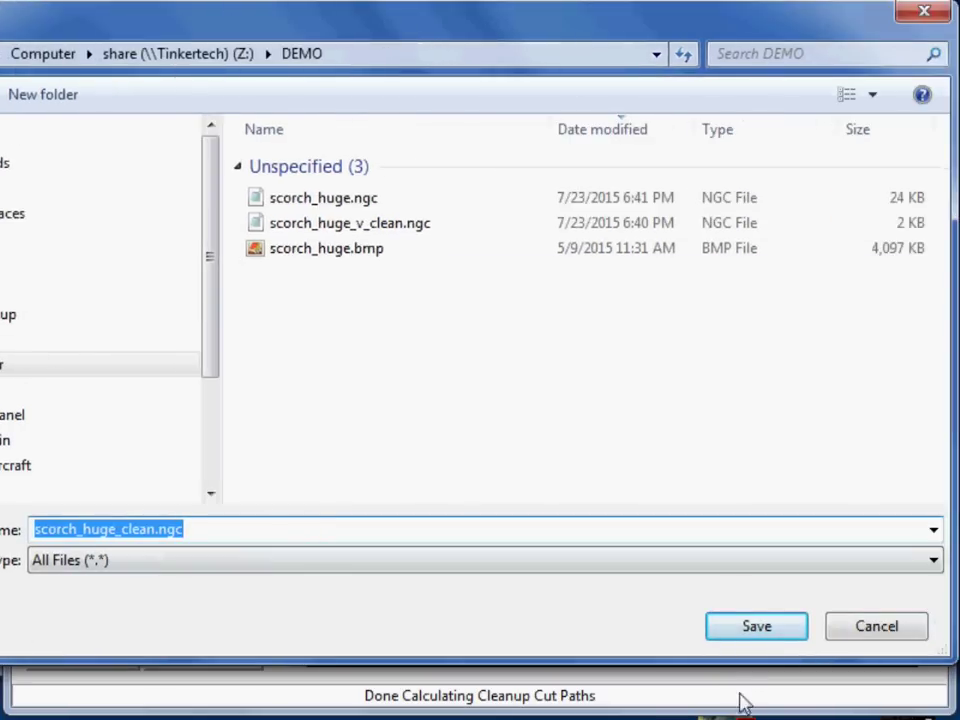
left_click_drag(757, 638, 664, 611)
left_click(141, 531)
left_click(141, 531)
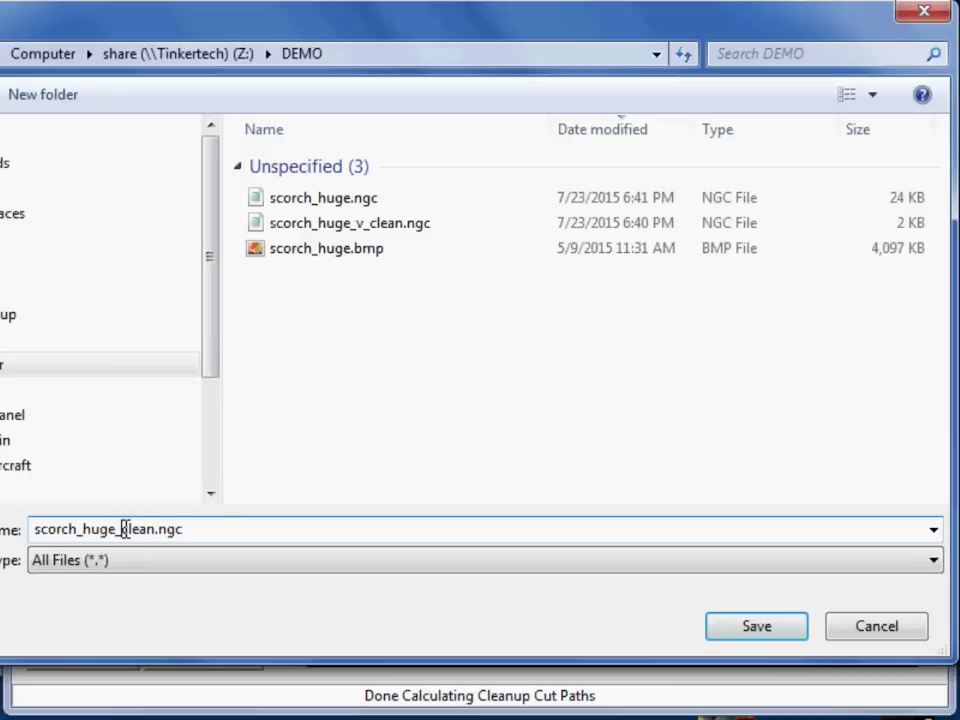
type("inlay_")
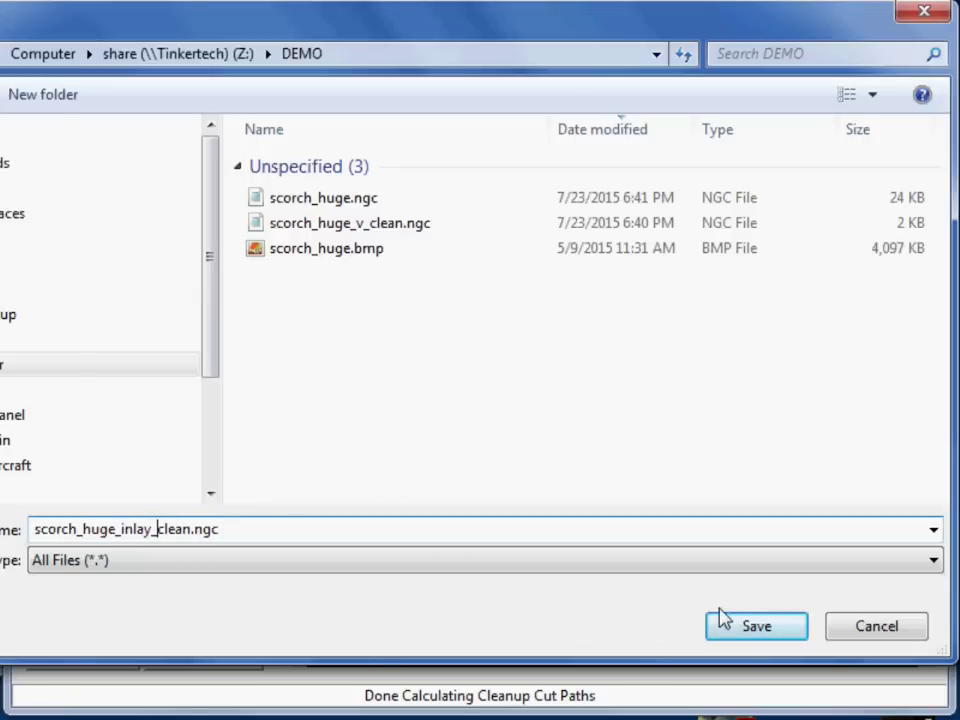
left_click(755, 627)
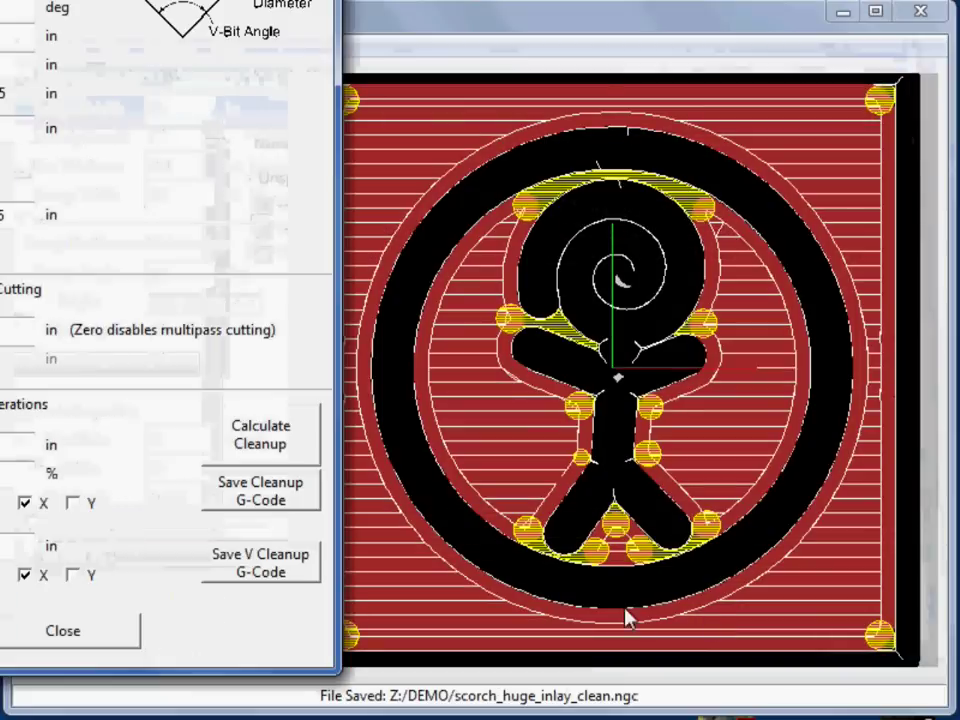
Save the V-bit cleanup as scorch_huge_inlay_v_clean.ngc and the main toolpath as scorch_huge_inlay.ngc.
left_click(287, 557)
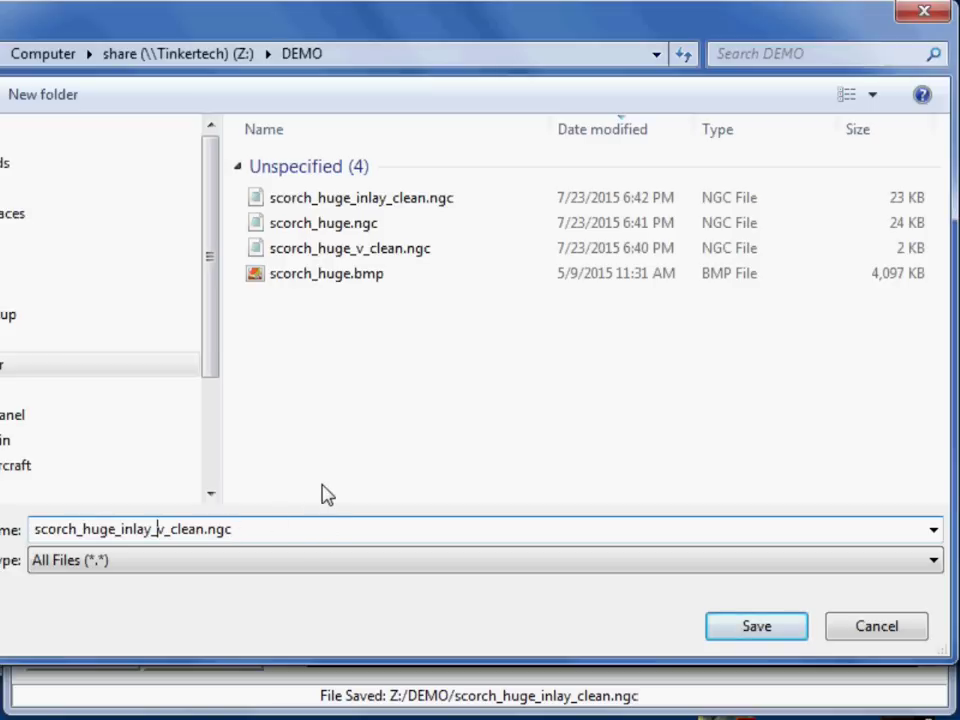
left_click(757, 630)
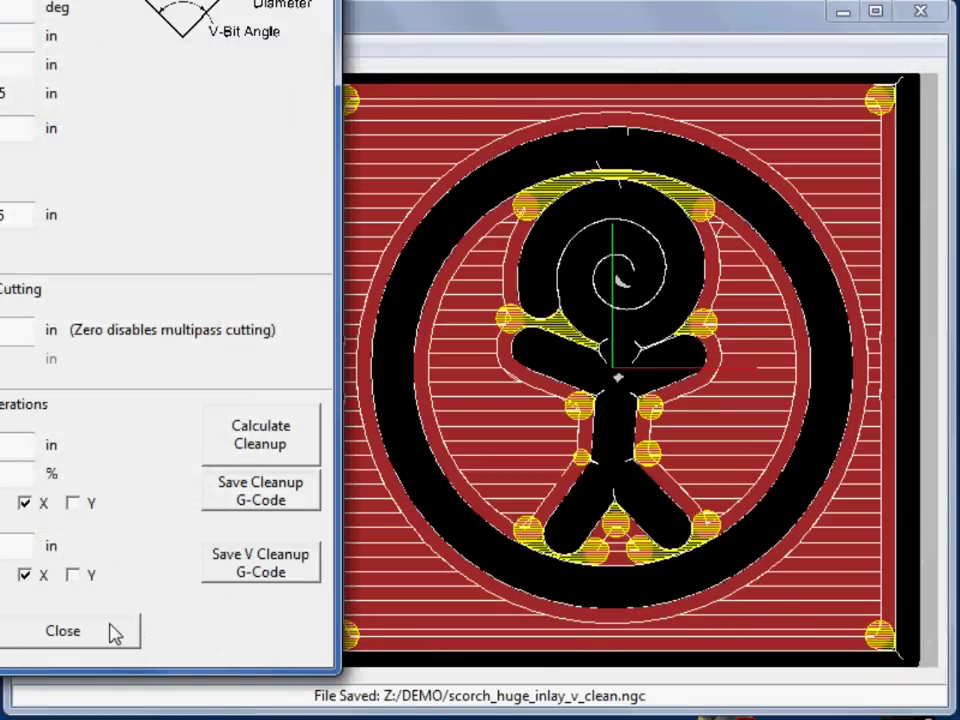
left_click(113, 632)
left_click(30, 48)
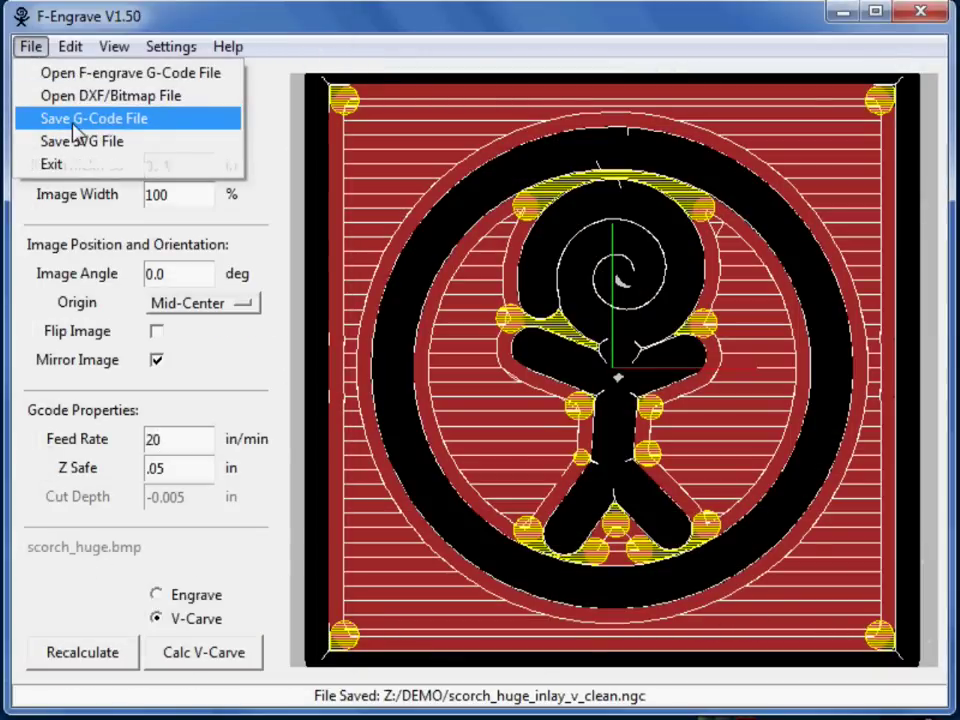
left_click(73, 120)
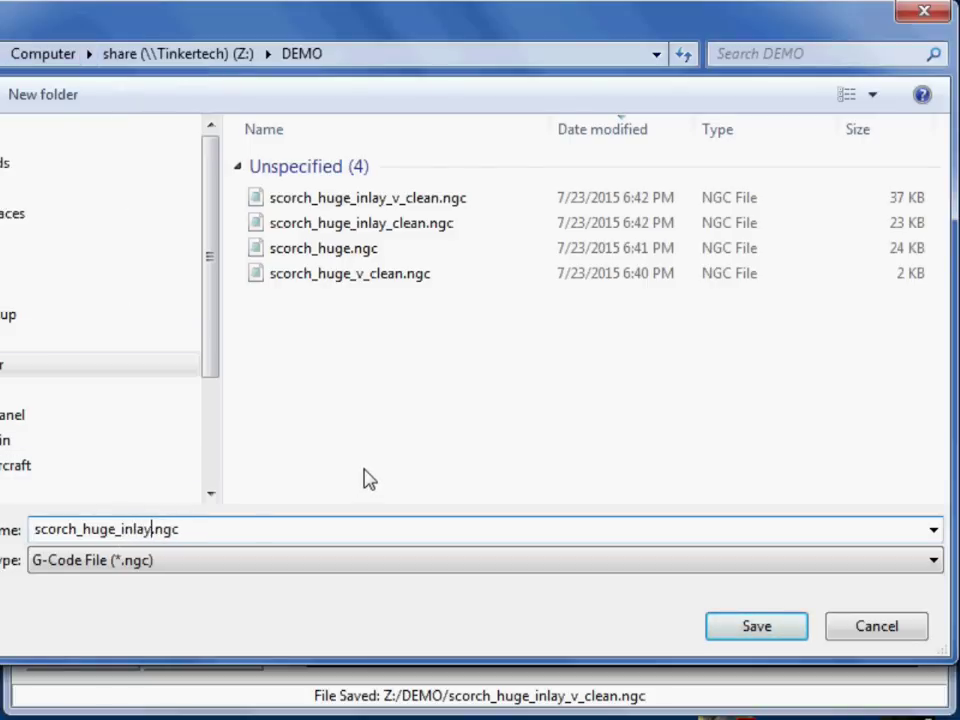
left_click(755, 627)
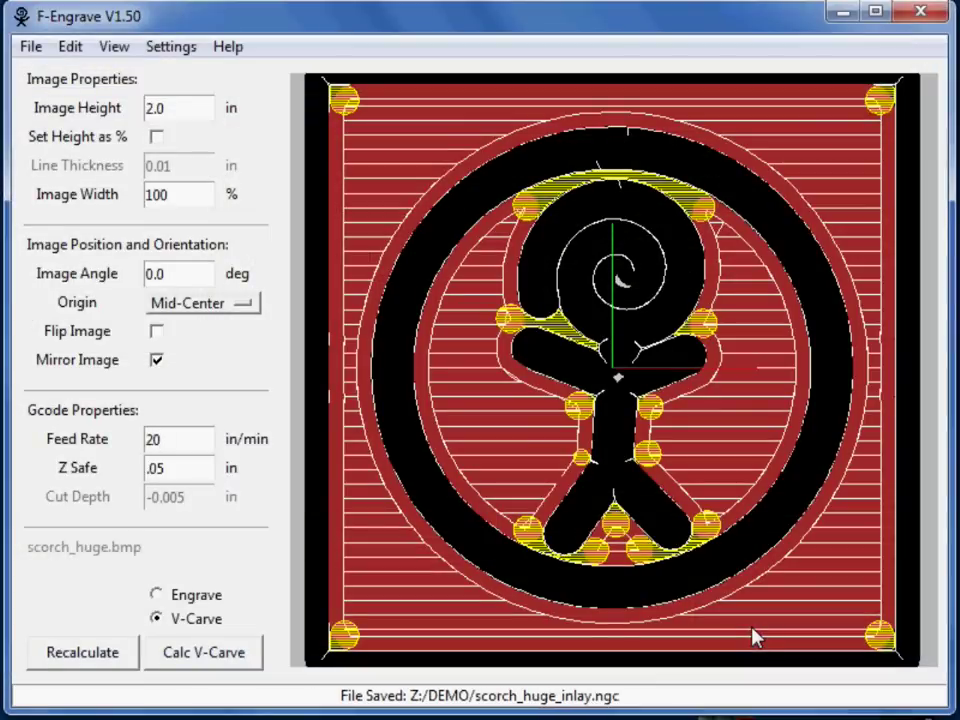